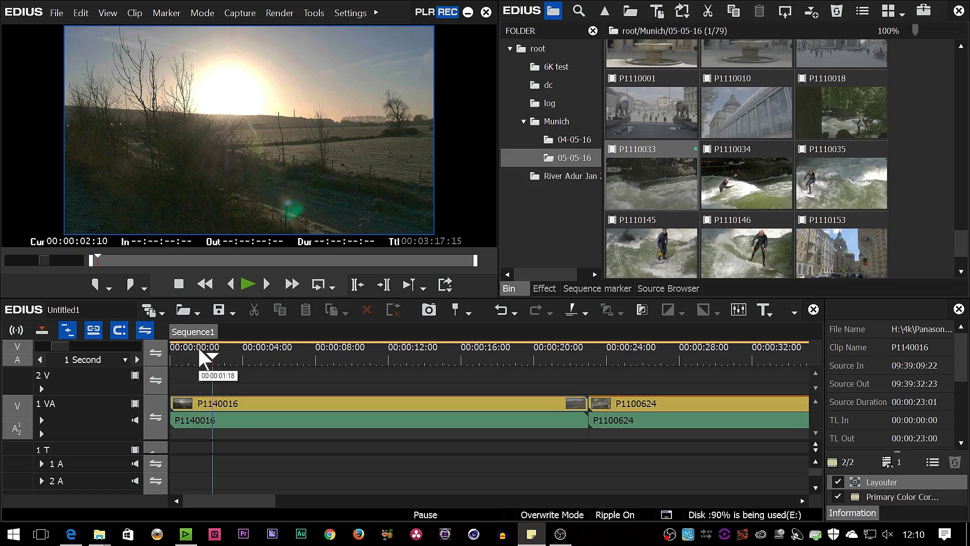
Park the timeline at 00:00:04:25, then load clip P1000008 from the 6K test folder and scrub it
left_click(256, 358)
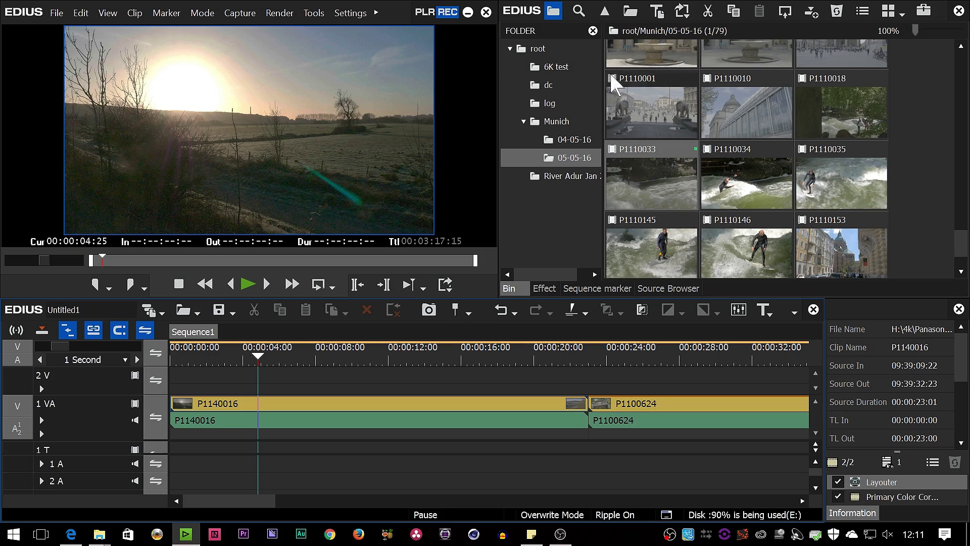
left_click(542, 68)
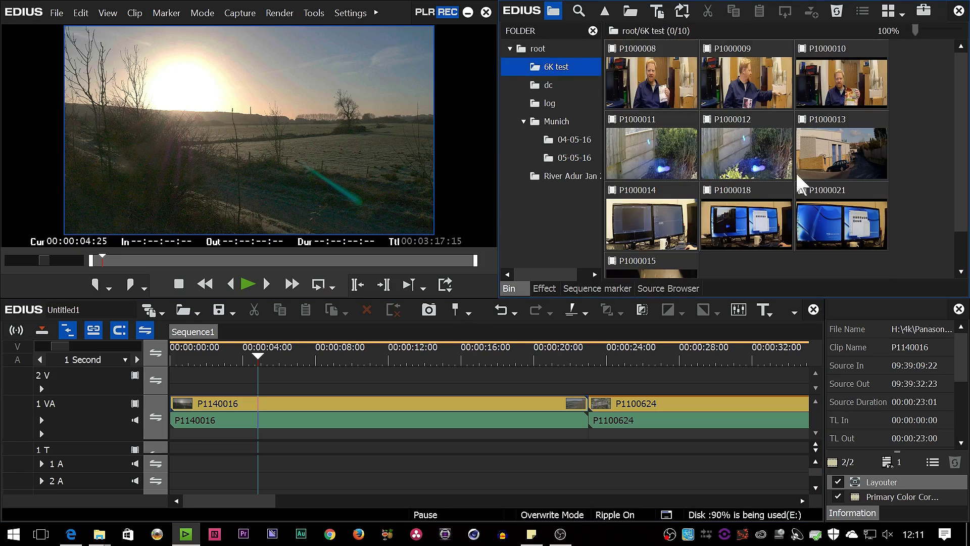
double_click(651, 73)
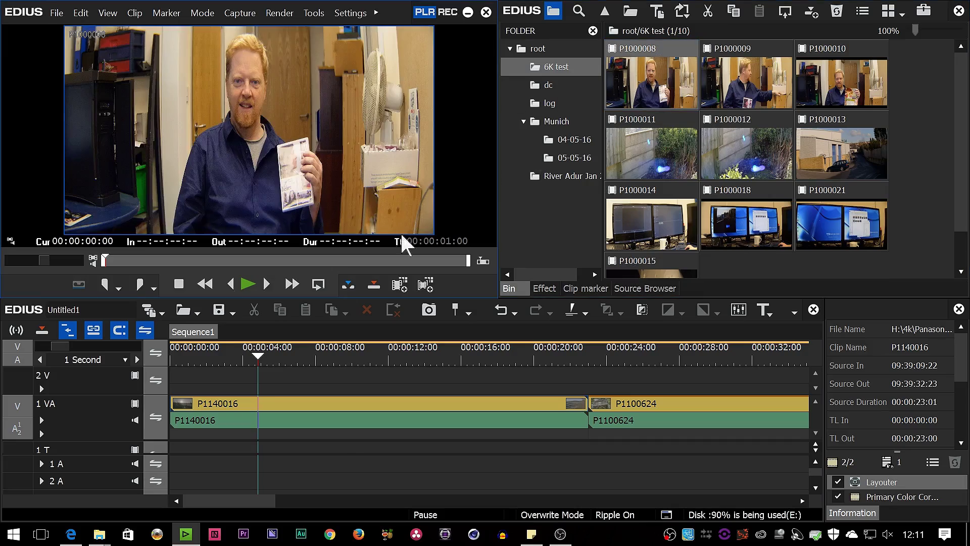
left_click_drag(113, 264, 215, 297)
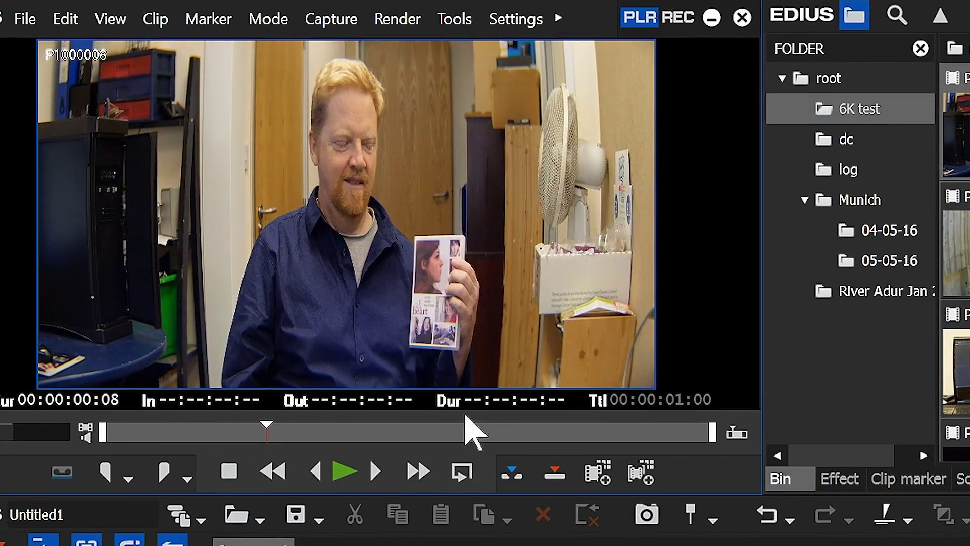
left_click_drag(267, 432, 348, 432)
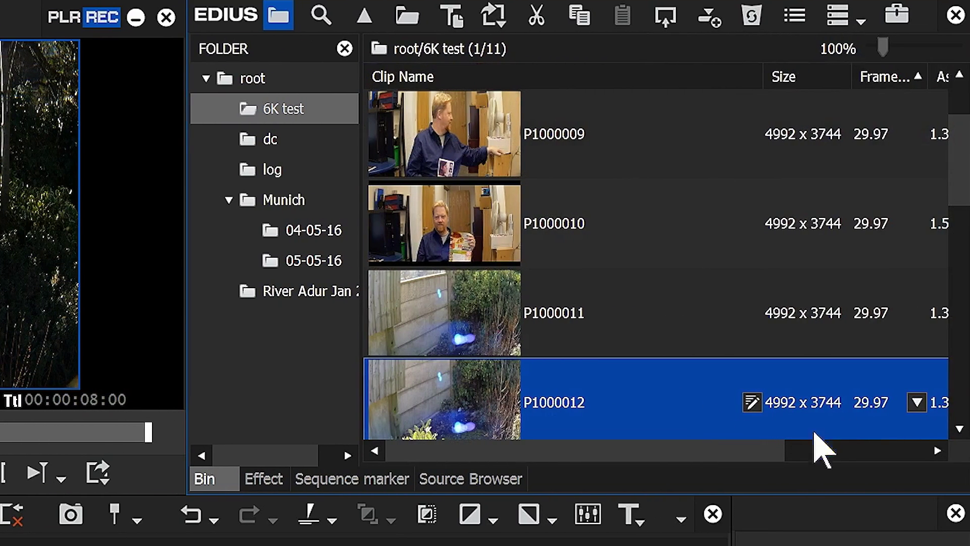
Show P1000012's Expansion info (10-bit H.265 MP4) and scrub Sequence2 near five seconds
left_click_drag(763, 453, 884, 472)
right_click(445, 402)
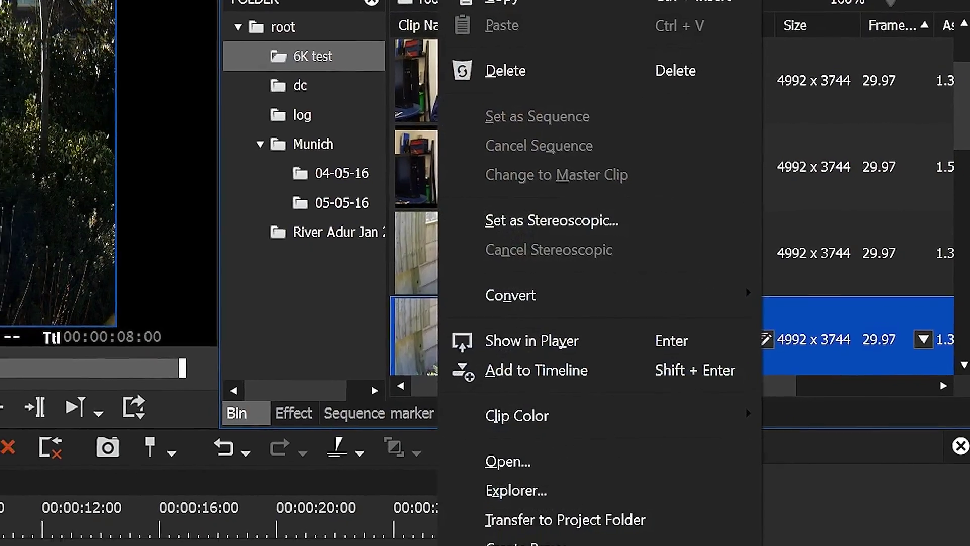
left_click(498, 543)
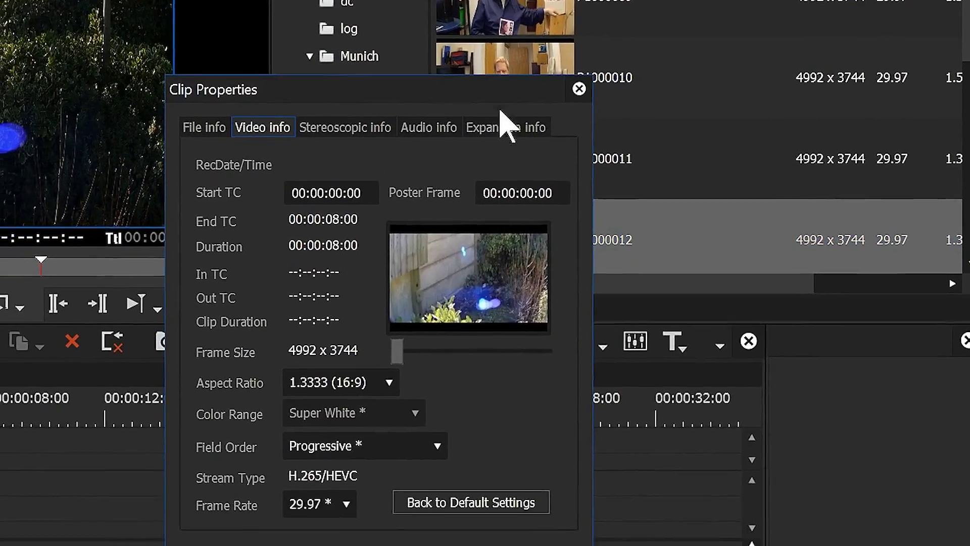
left_click(499, 125)
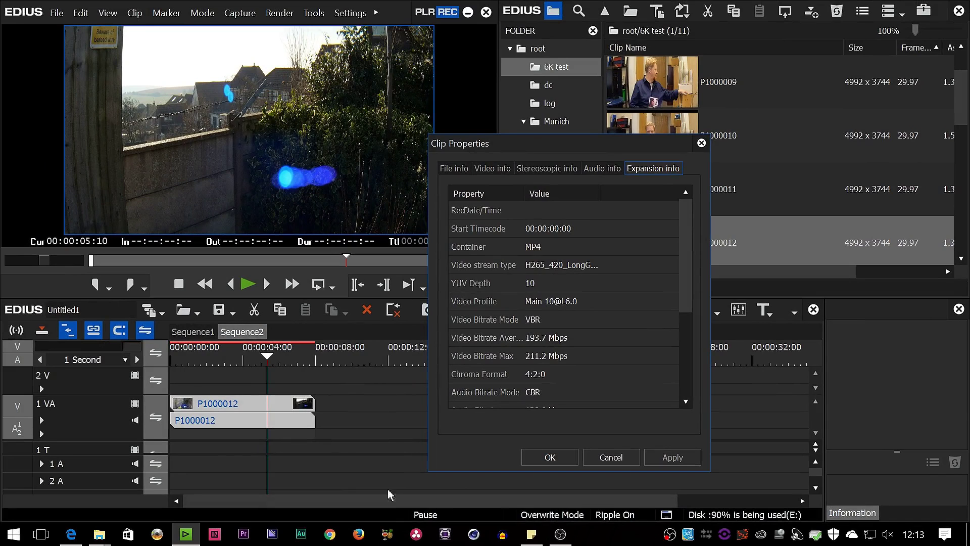
mouse_move(266, 356)
left_mouse_down()
mouse_move(207, 356)
mouse_move(276, 365)
mouse_move(256, 360)
left_mouse_up()
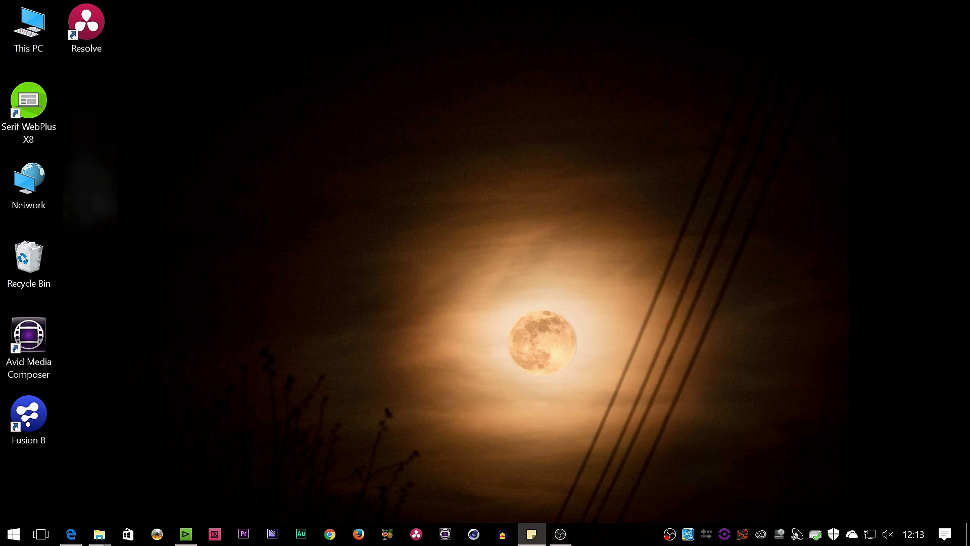
Open This PC's System properties to check the i5-7600K CPU and 16 GB RAM
right_click(31, 29)
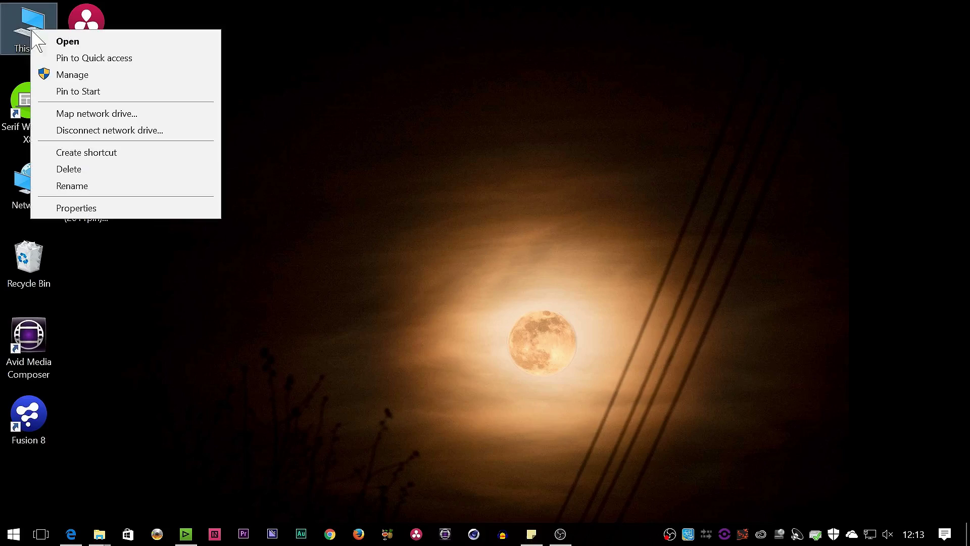
left_click(101, 208)
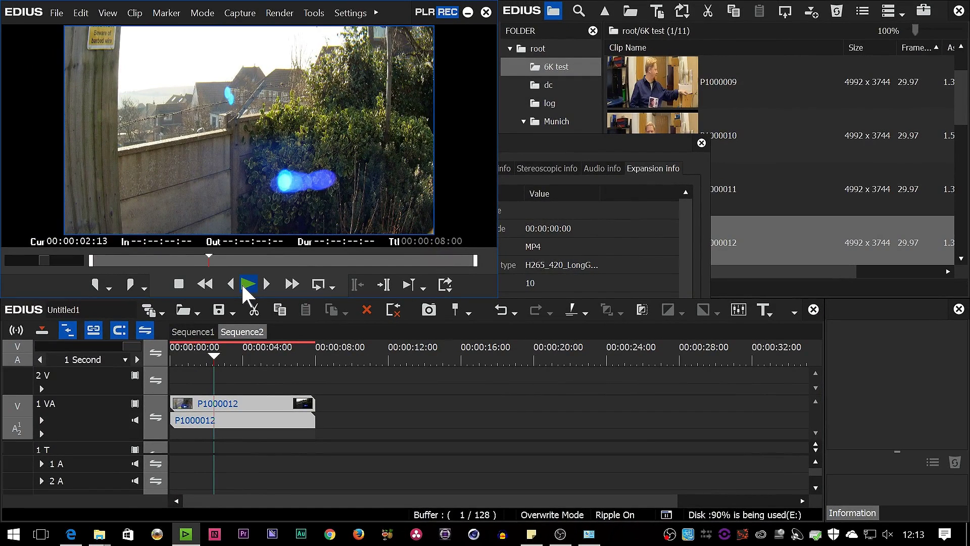
Stop P1000012's playback at 00:00:00:14 and bring EDIUS back to the front
left_click(177, 357)
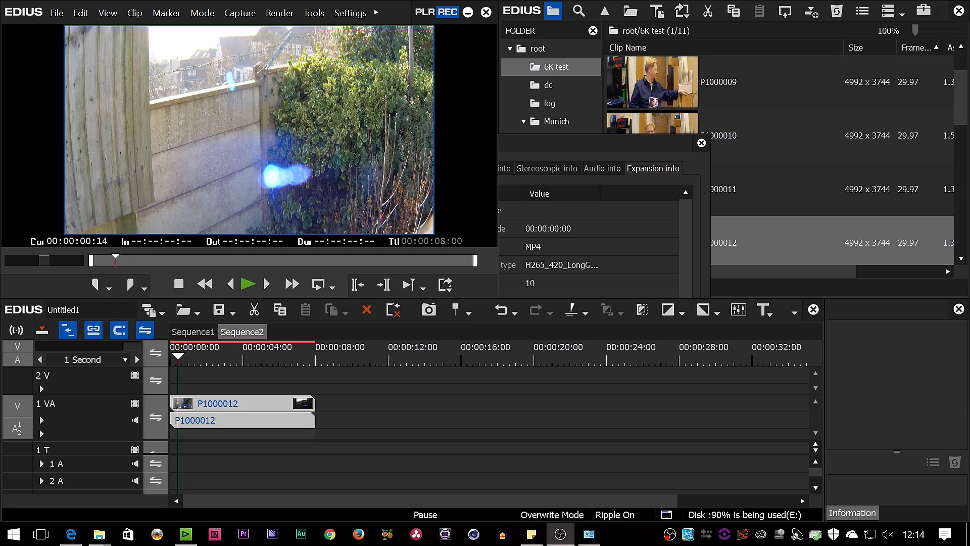
left_click(348, 16)
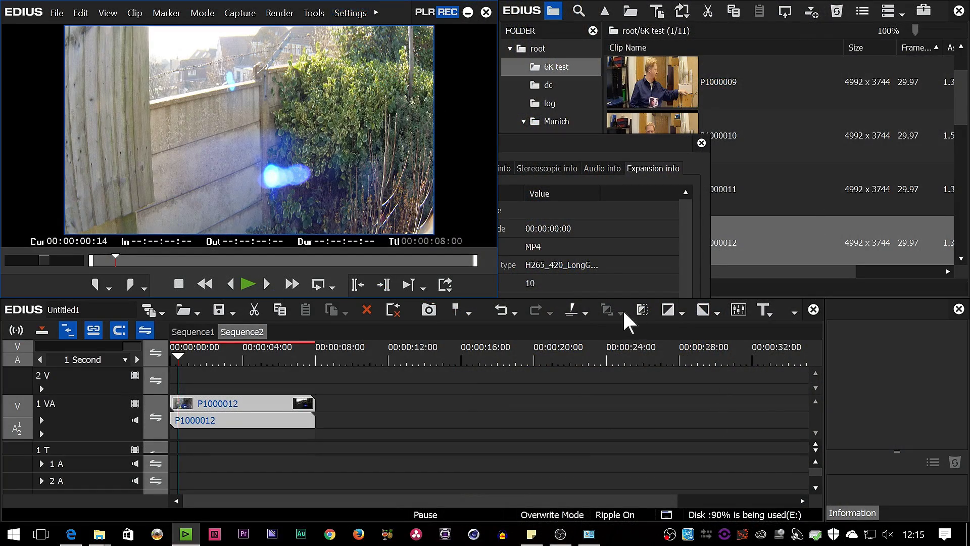
Turn off Use Hardware decoder under System Settings' Importer/Exporter > HEVC
left_click(349, 14)
left_click(351, 29)
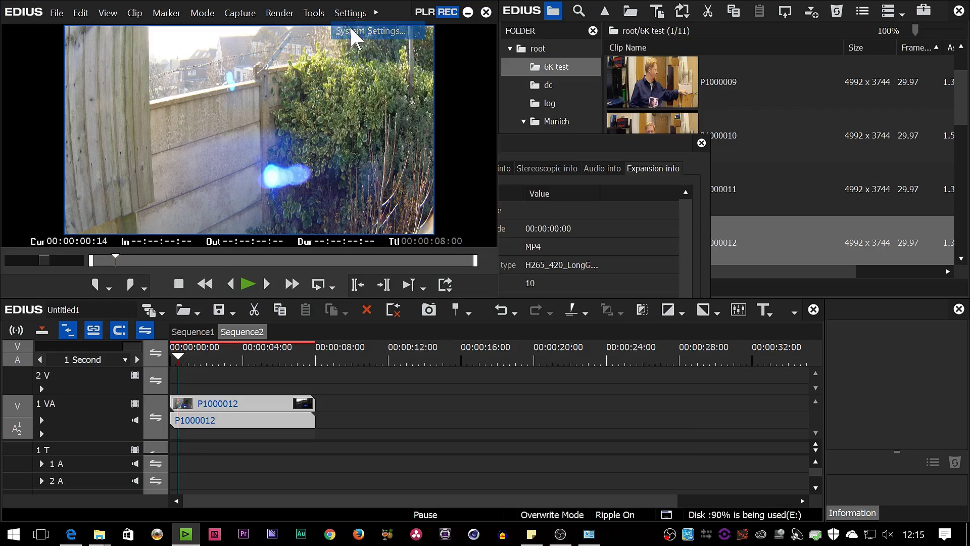
left_click(237, 125)
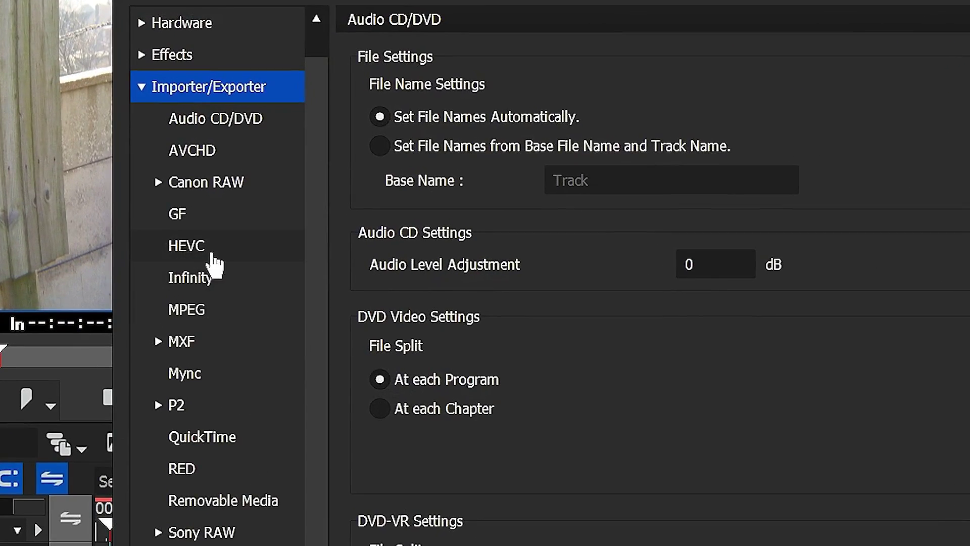
left_click(191, 256)
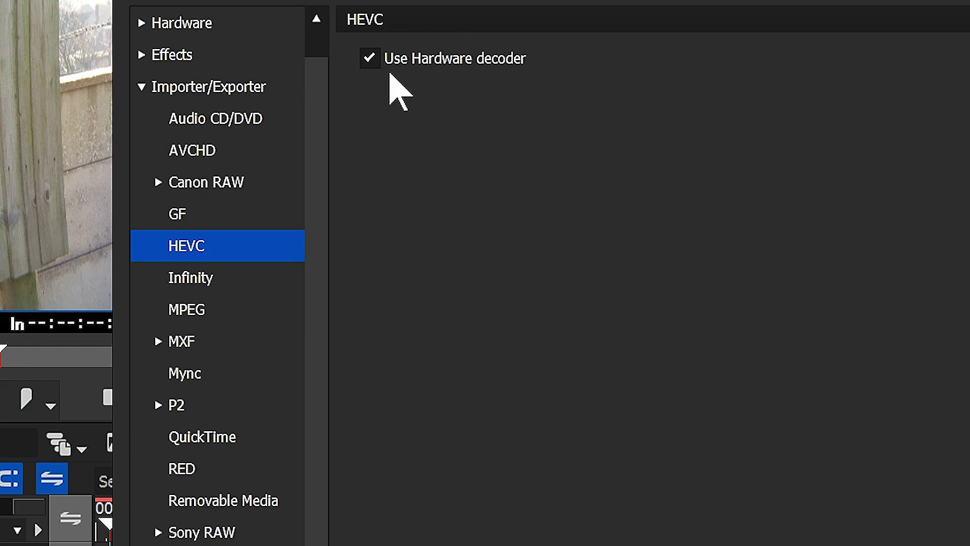
left_click(370, 59)
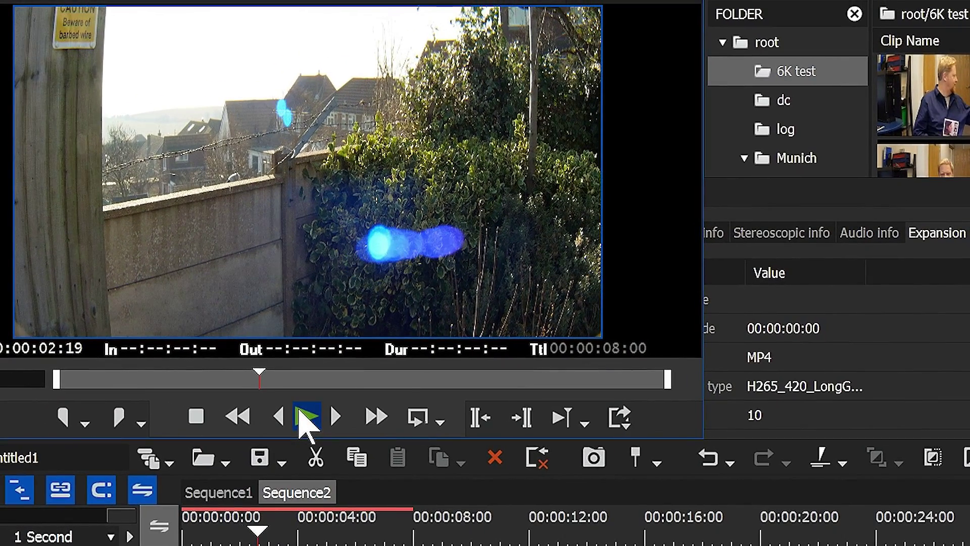
Re-enable the HEVC hardware decoder and close System Settings
left_click(480, 2)
left_click(483, 15)
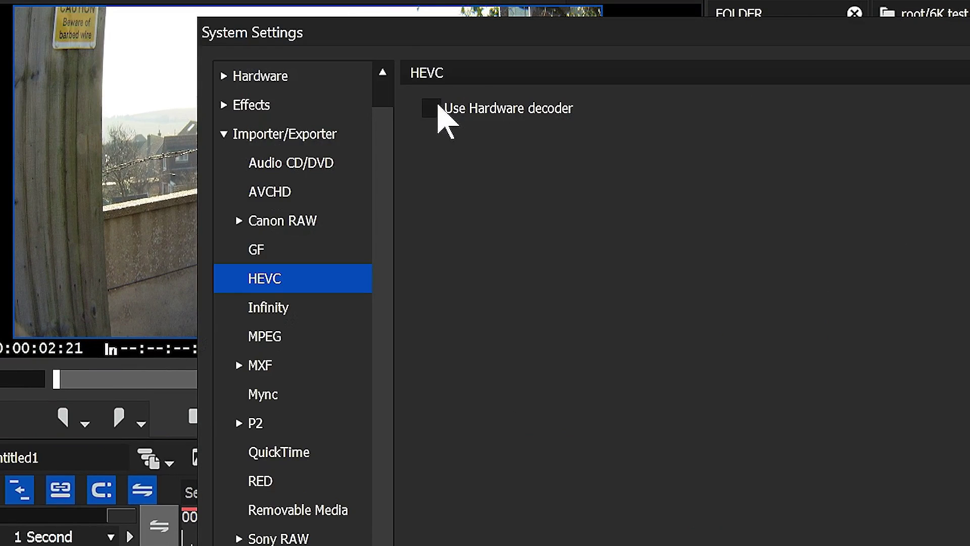
left_click(436, 107)
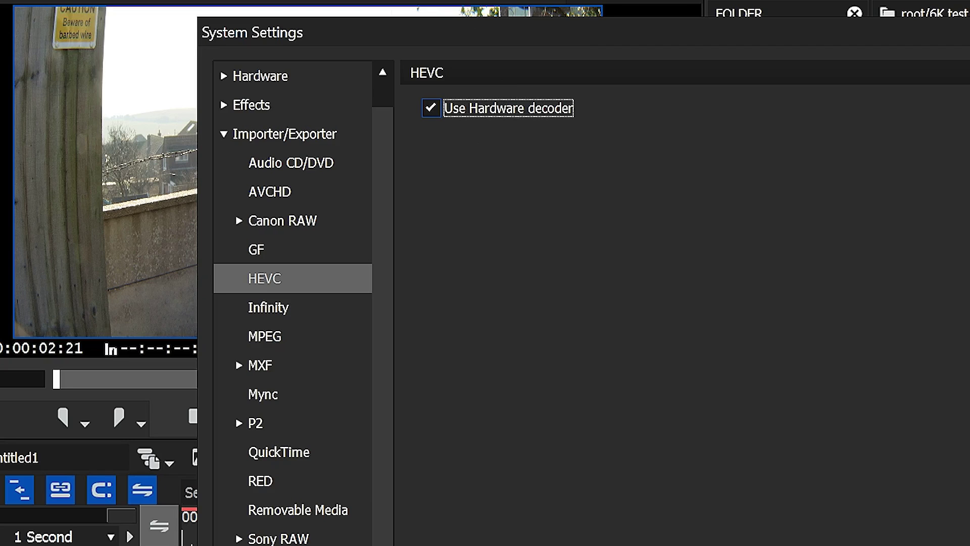
key("Return")
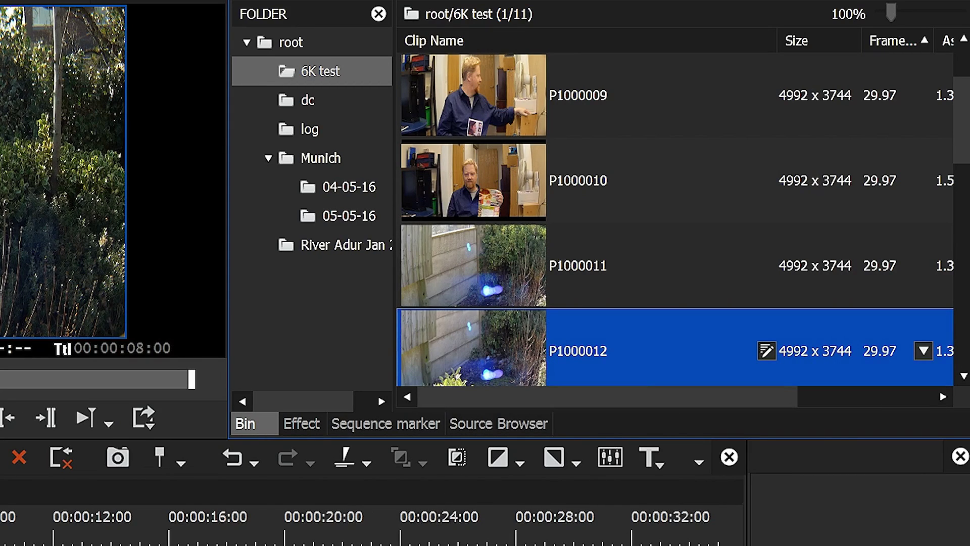
Load a Munich clip from the 04-05-16 folder and play it in the Player
left_click(353, 536)
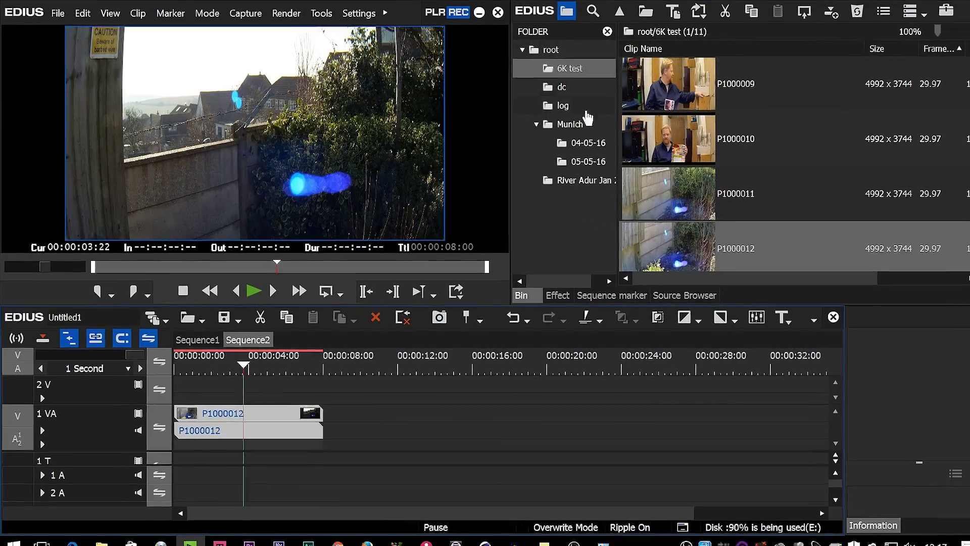
left_click(574, 140)
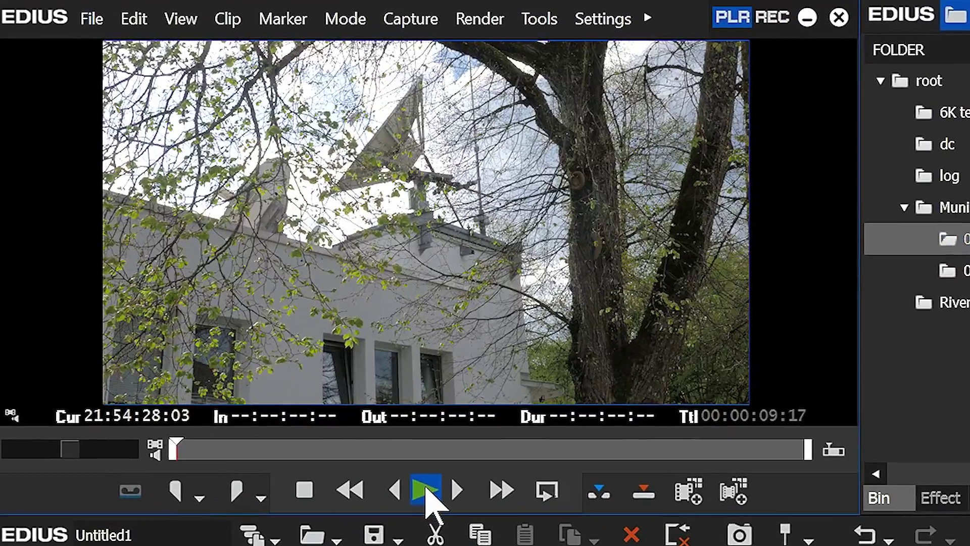
left_click(388, 446)
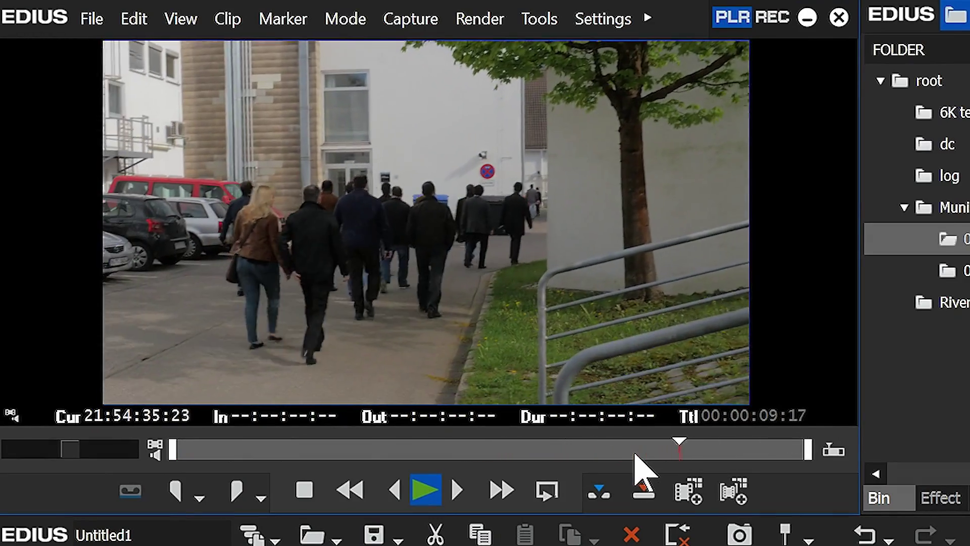
Check the hardware decoder options for AVCHD and HEVC under System Settings' Importer/Exporter
left_click(613, 21)
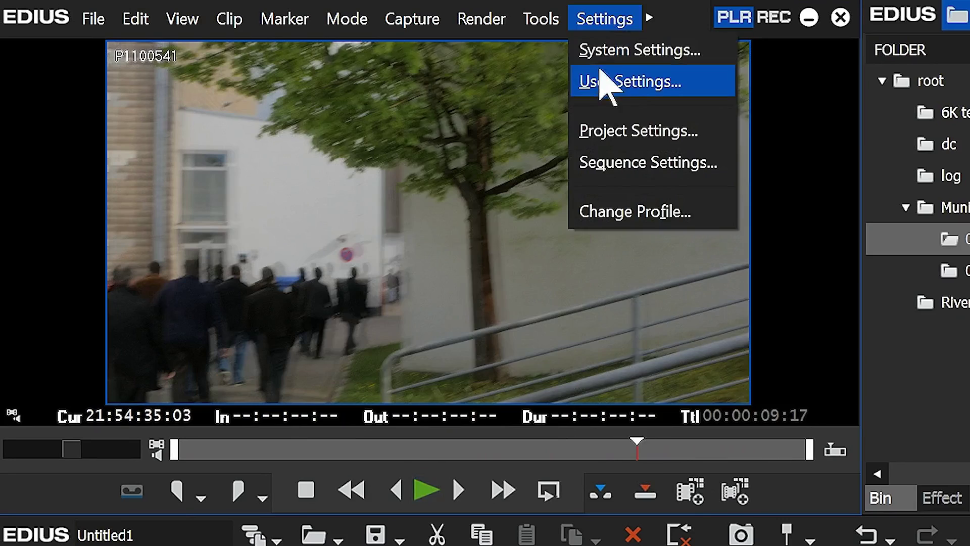
left_click(622, 51)
left_click(375, 246)
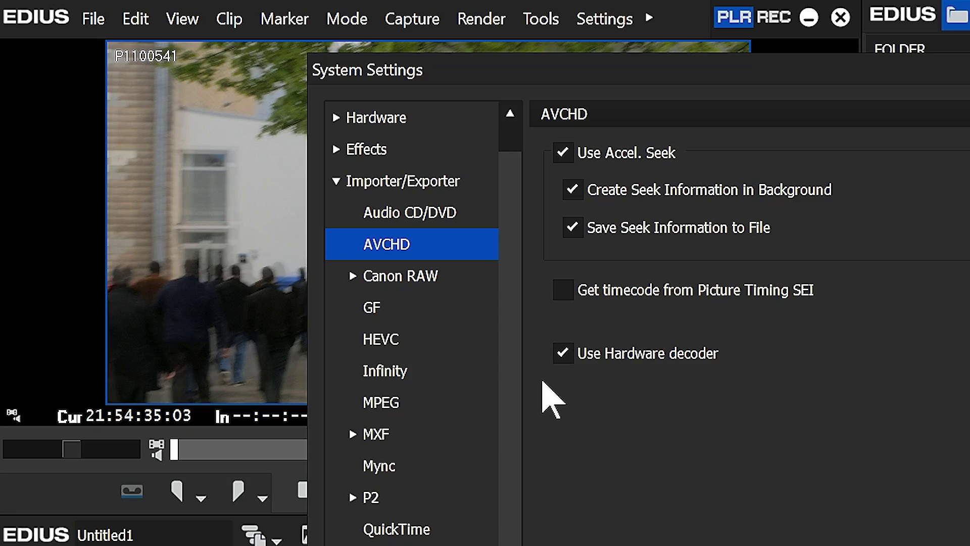
left_click(376, 340)
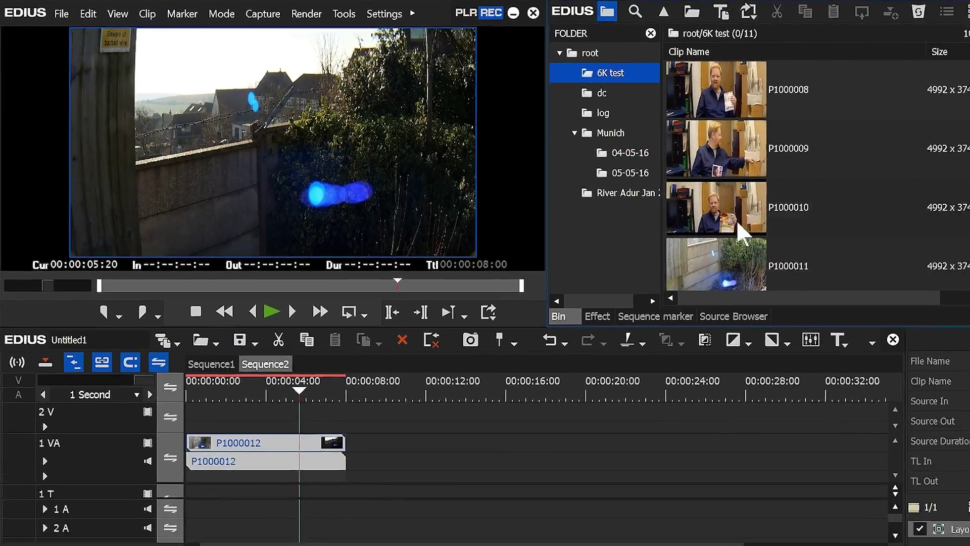
View the extended stream details of clip P1000011 in its Properties Expansion info
right_click(733, 258)
left_click(717, 527)
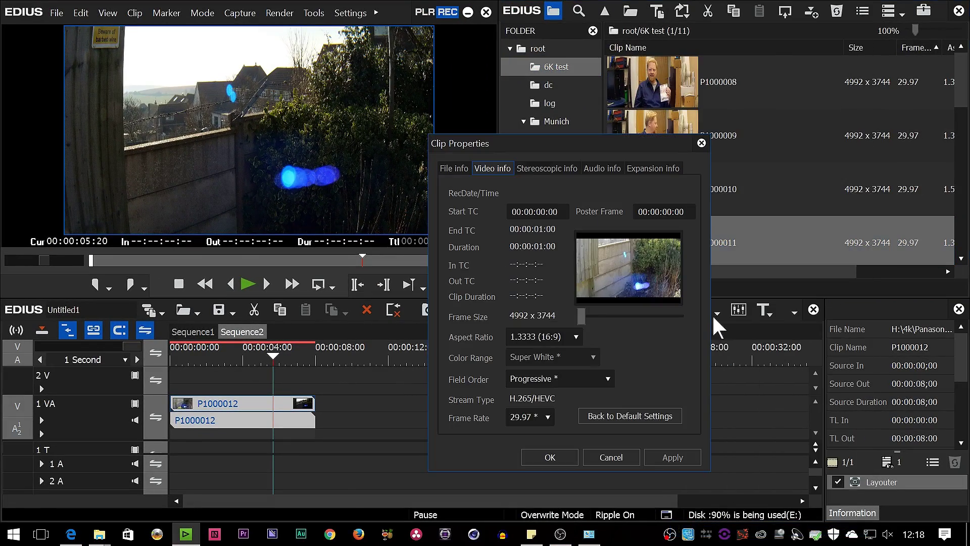
left_click(636, 169)
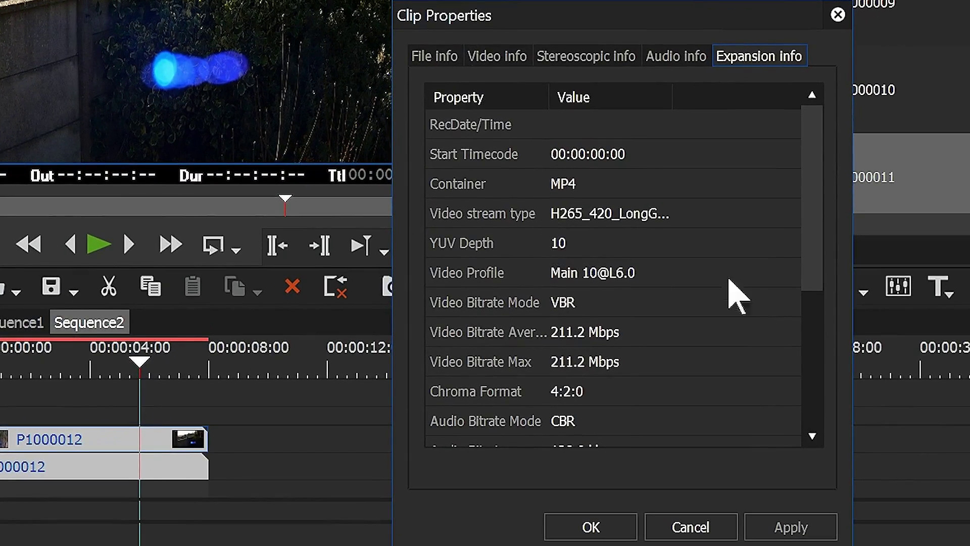
Compare a MOV clip's details (8-bit H.264, 93.2 Mbps), then cancel Properties
left_click_drag(822, 271, 825, 206)
left_click_drag(645, 13, 386, 17)
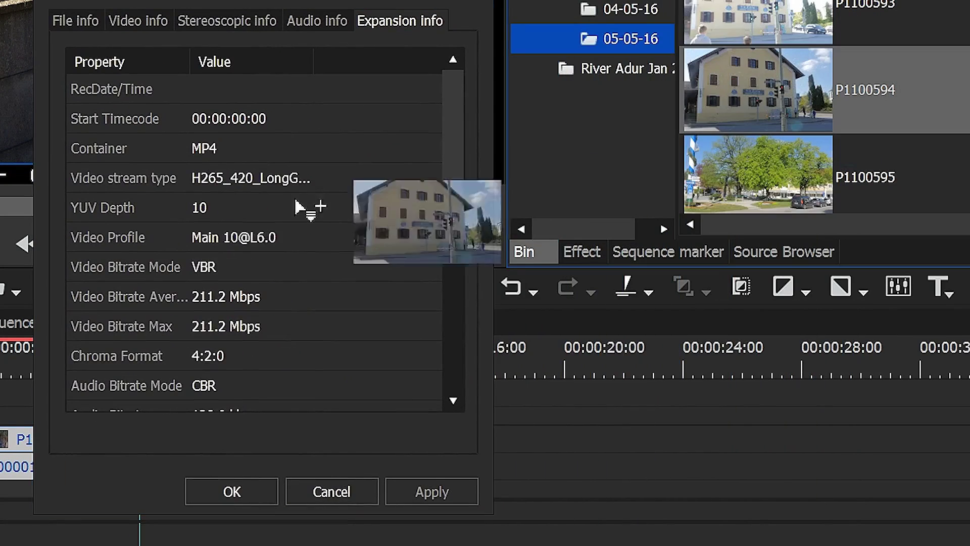
left_click_drag(298, 200, 299, 202)
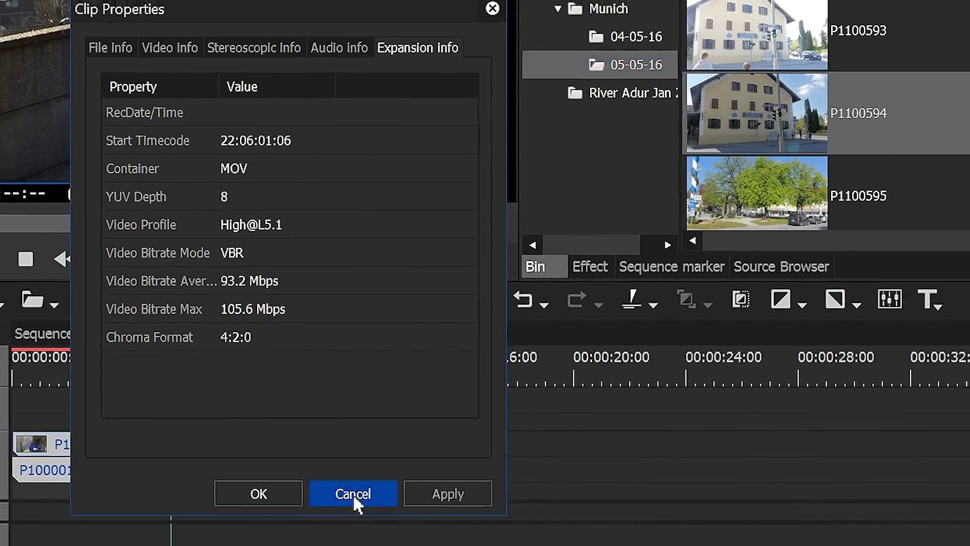
left_click(332, 491)
Browse the Print to File presets in an enlarged dialog, cancel, and park the playhead at 00:00:08:10
left_click(45, 6)
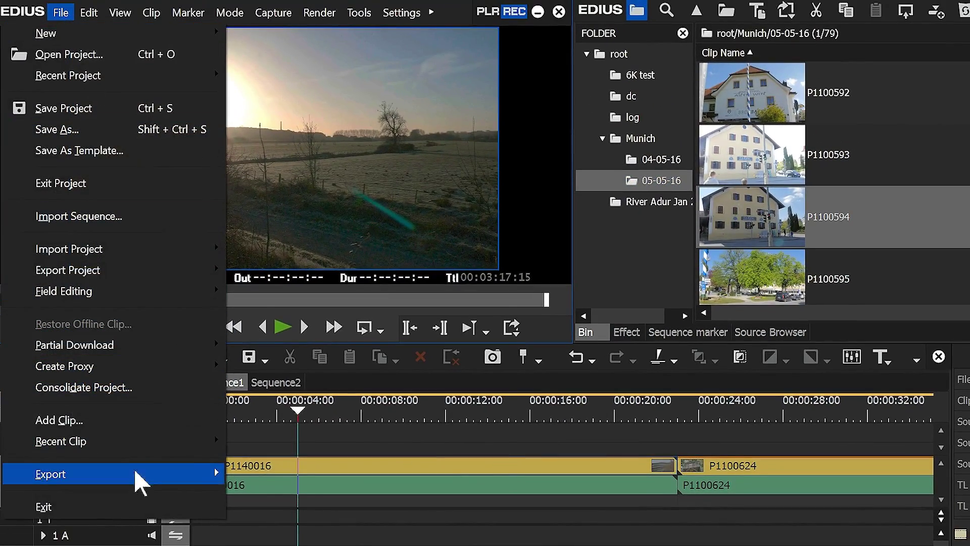
mouse_move(136, 471)
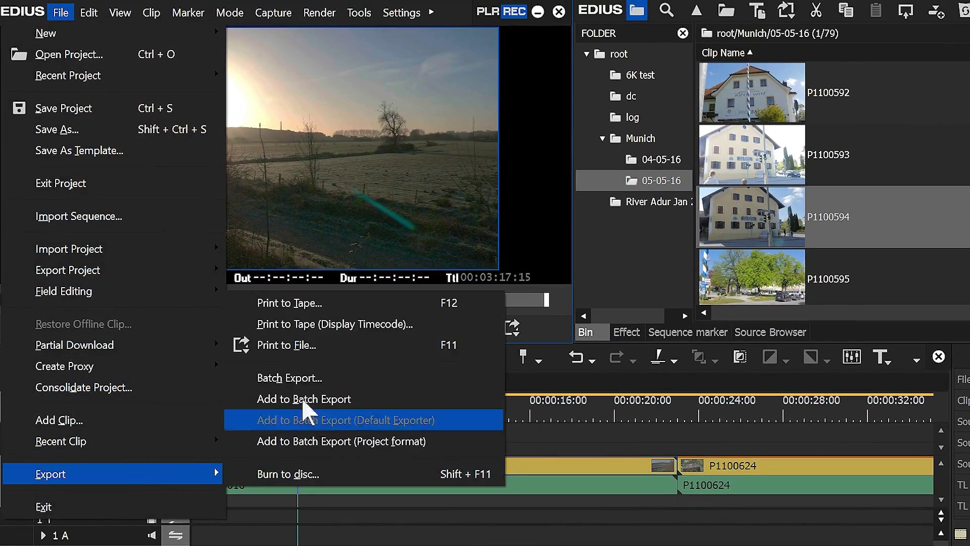
left_click(328, 345)
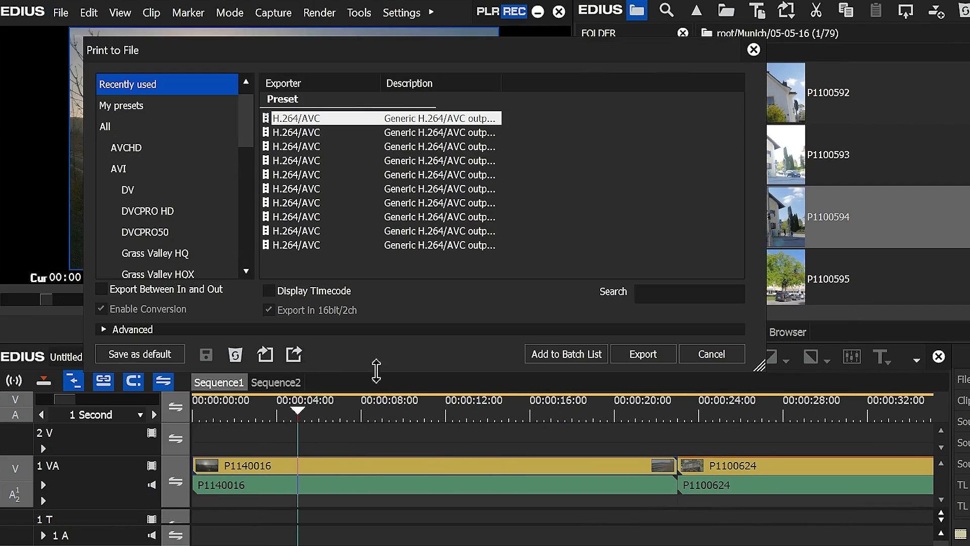
left_click_drag(760, 365, 917, 514)
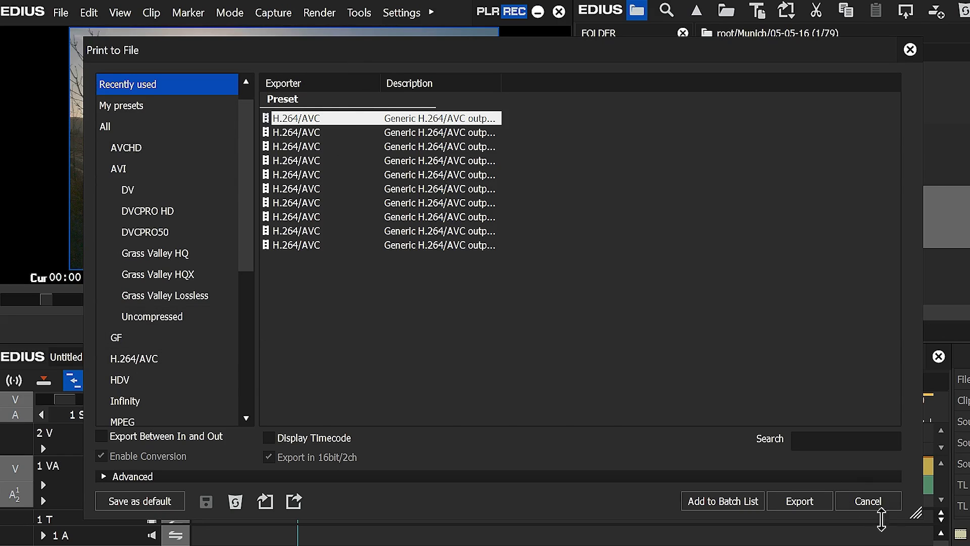
left_click(877, 505)
left_click_drag(313, 411, 369, 412)
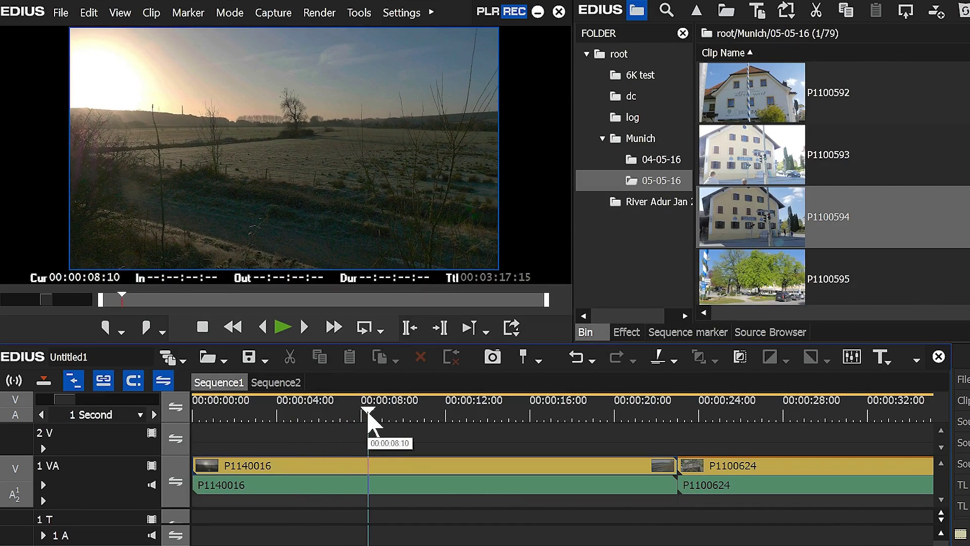